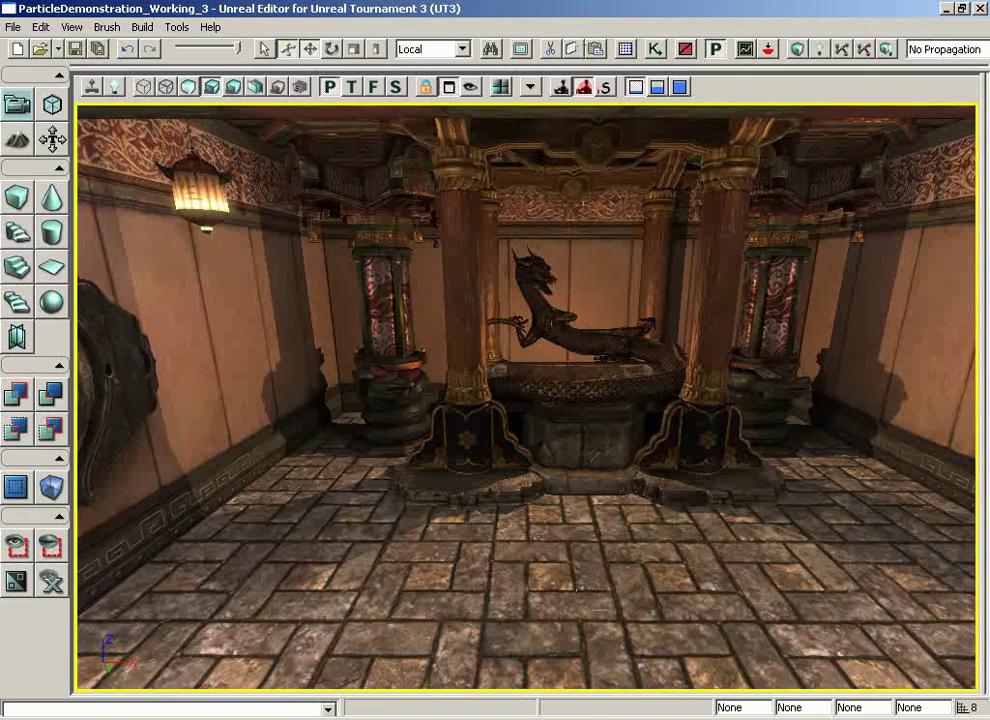
Step: Launch the temple level in an In Editor Game window with Play From Here at this viewport spot
right_click(607, 254)
left_click(618, 586)
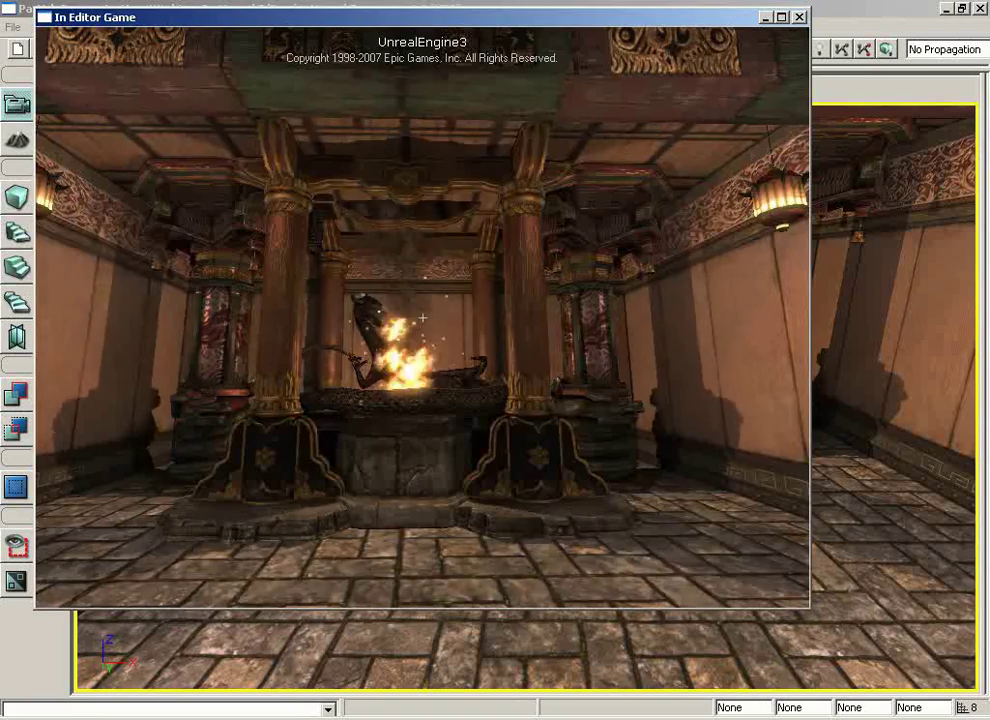
Step: Walk to the lion statues, exit the game, and fly the editor camera toward the statue
key("w")
key("w")
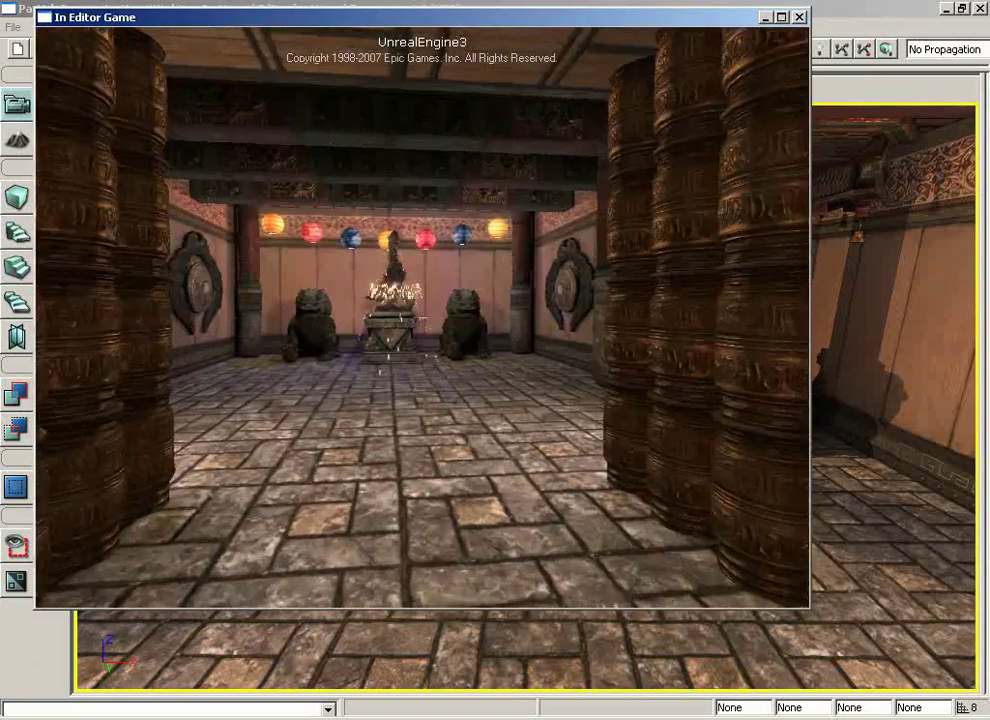
key("w")
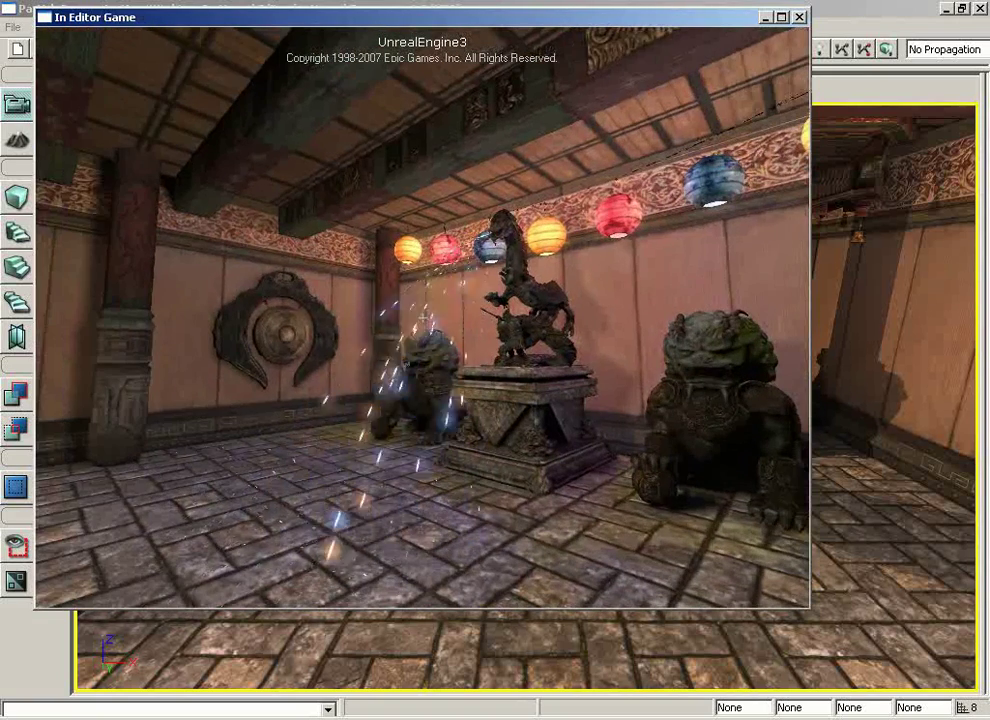
key("Escape")
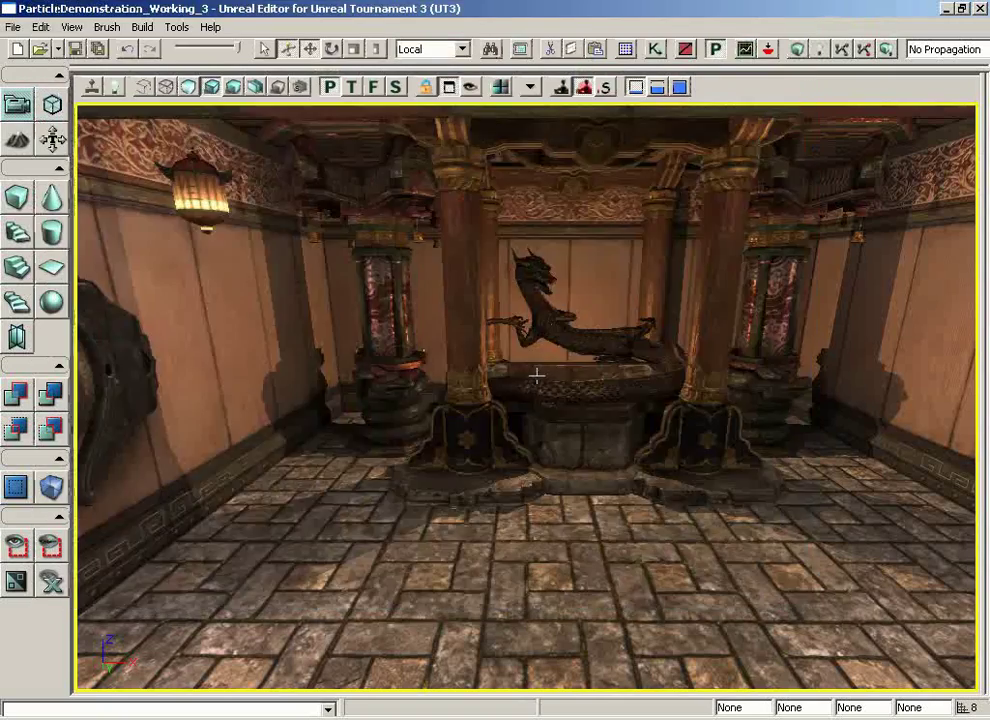
left_click_drag(537, 376, 700, 330)
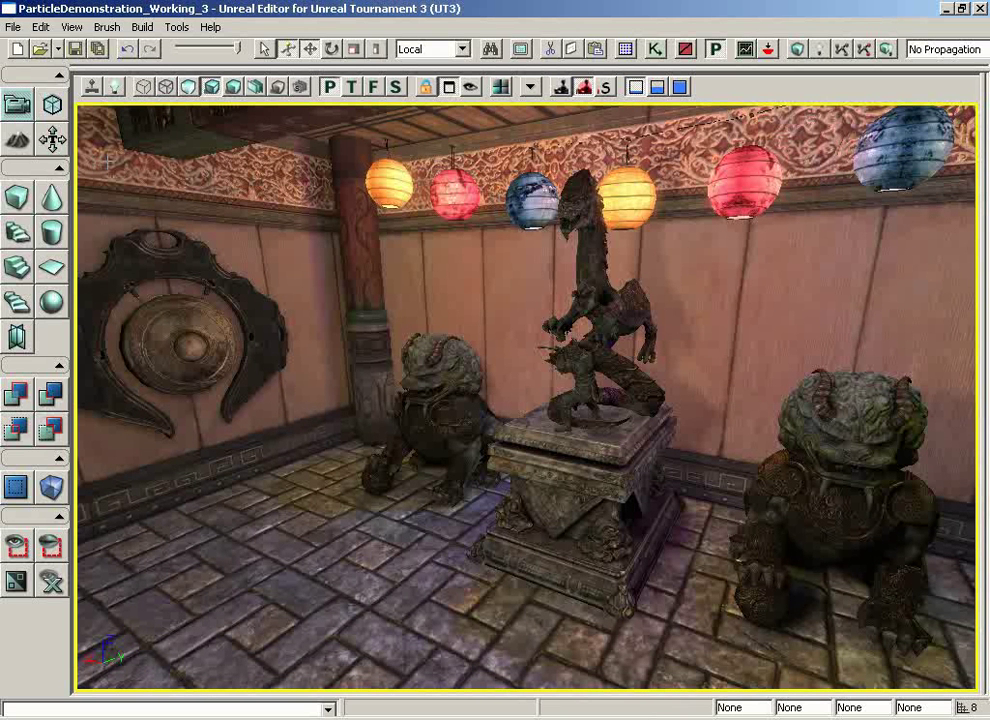
Step: Turn on Realtime so the statue sparks animate live, and back the viewport camera up slightly
left_click(92, 86)
key("Down")
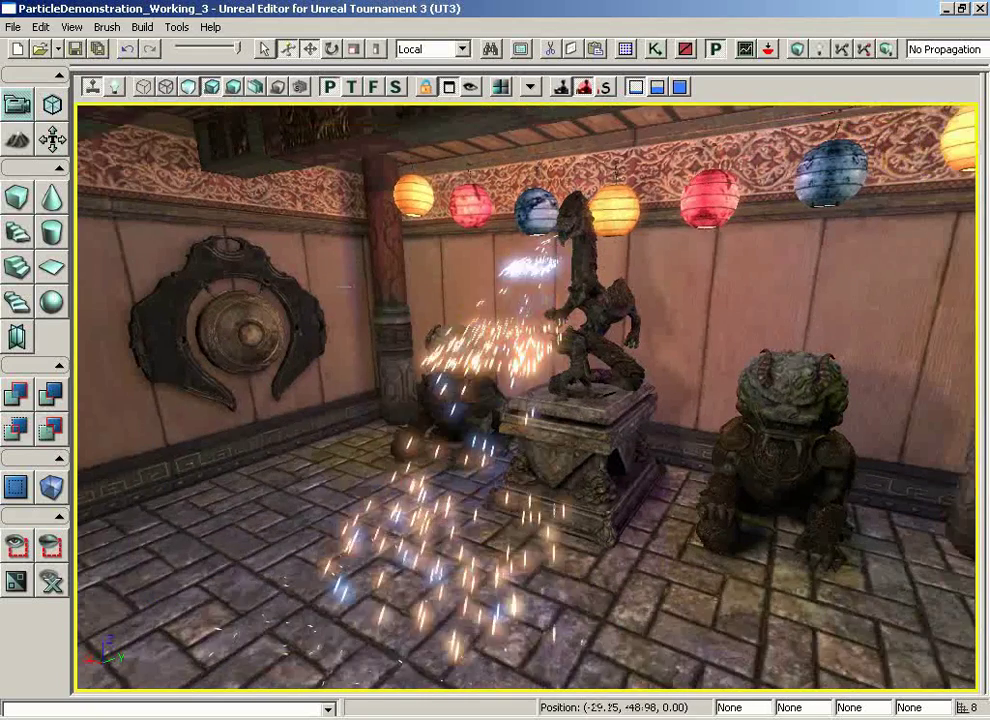
key("Down")
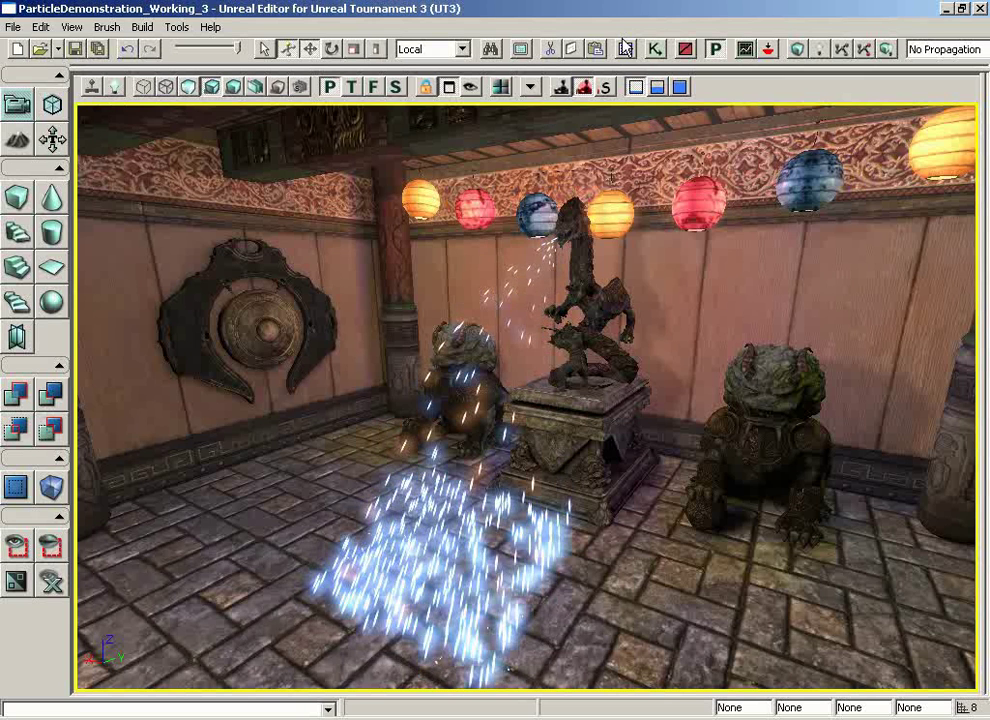
left_click(490, 48)
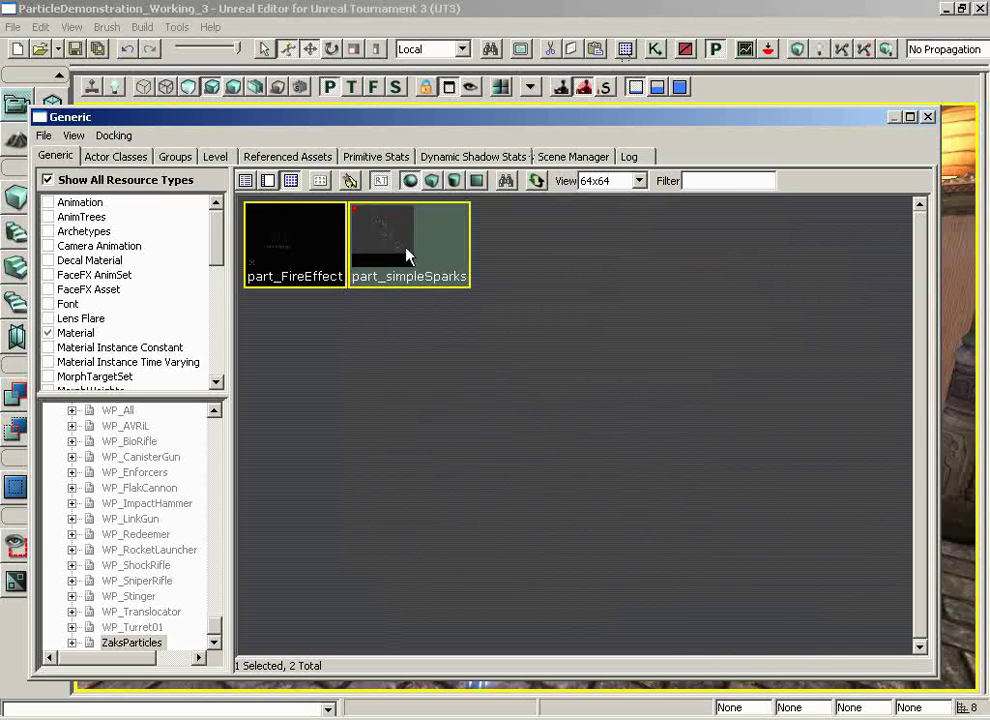
Step: Open part_simpleSparks in Cascade and select the second emitter's Initial Color module (0.2, 0.4, 1.0)
double_click(408, 257)
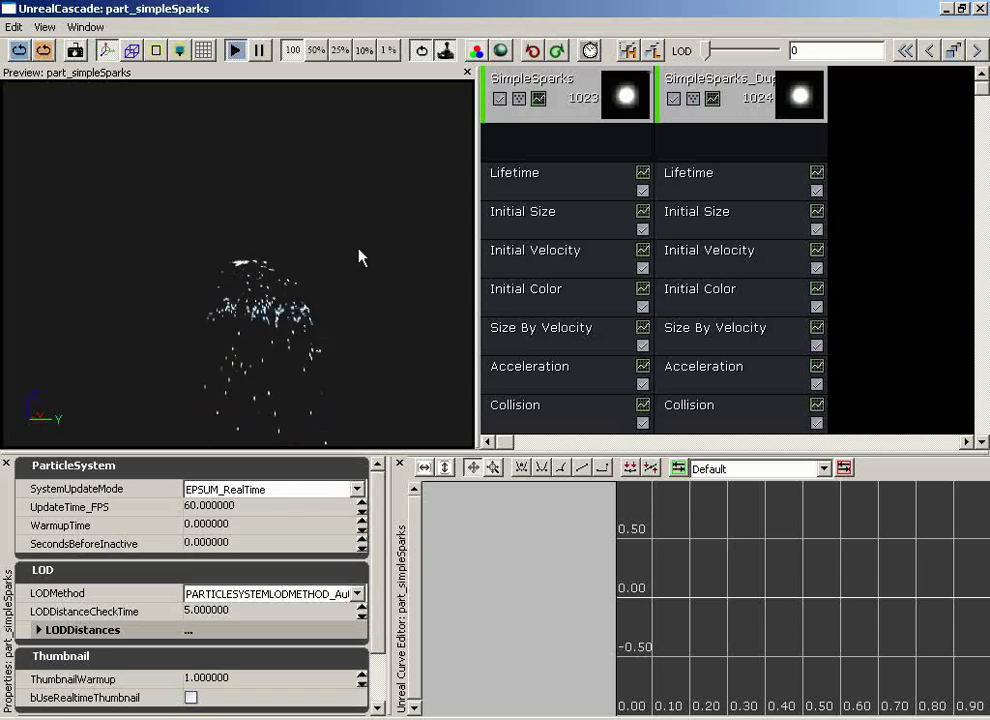
left_click_drag(285, 257, 356, 254)
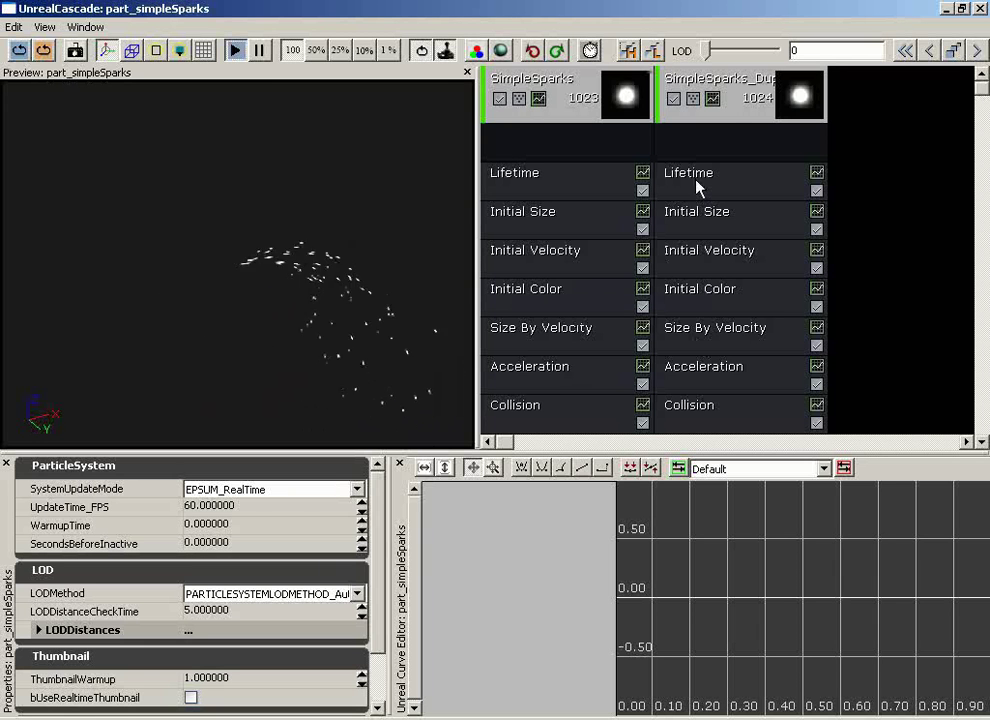
left_click(718, 302)
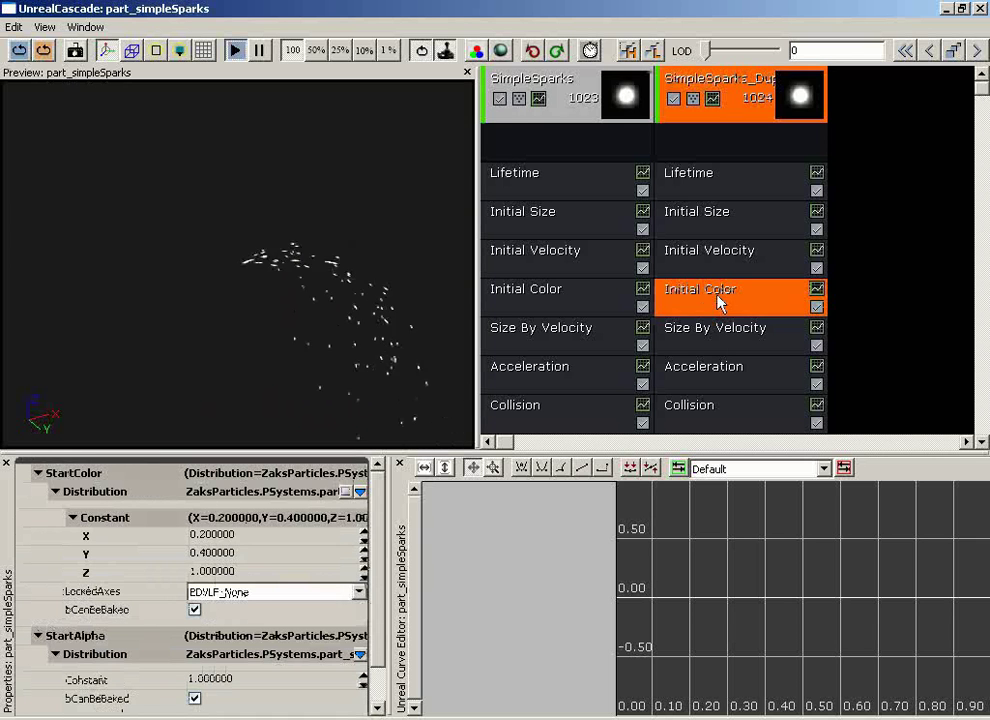
Step: Change StartColor's distribution to DistributionVectorParticleParameter with ParameterName SparkColor
left_click(359, 493)
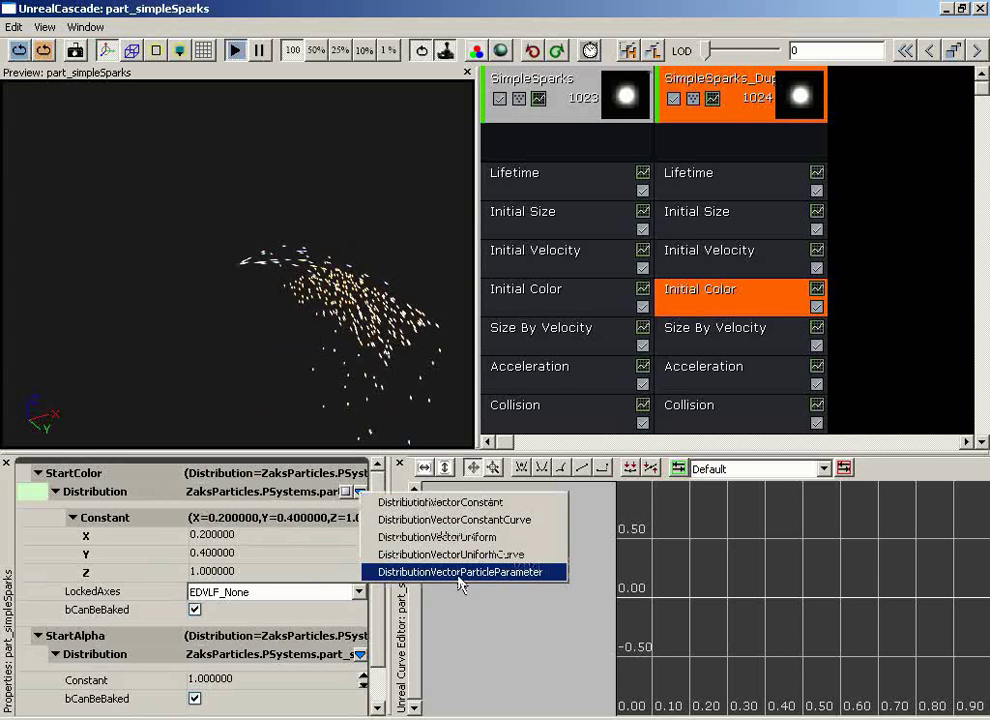
left_click(550, 574)
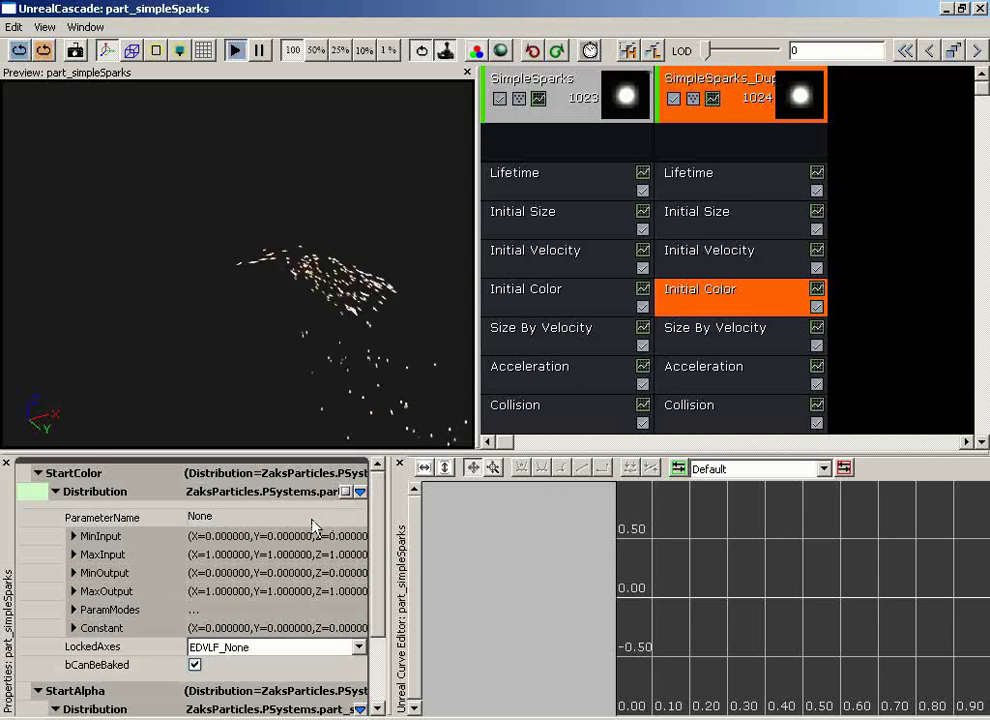
left_click(236, 519)
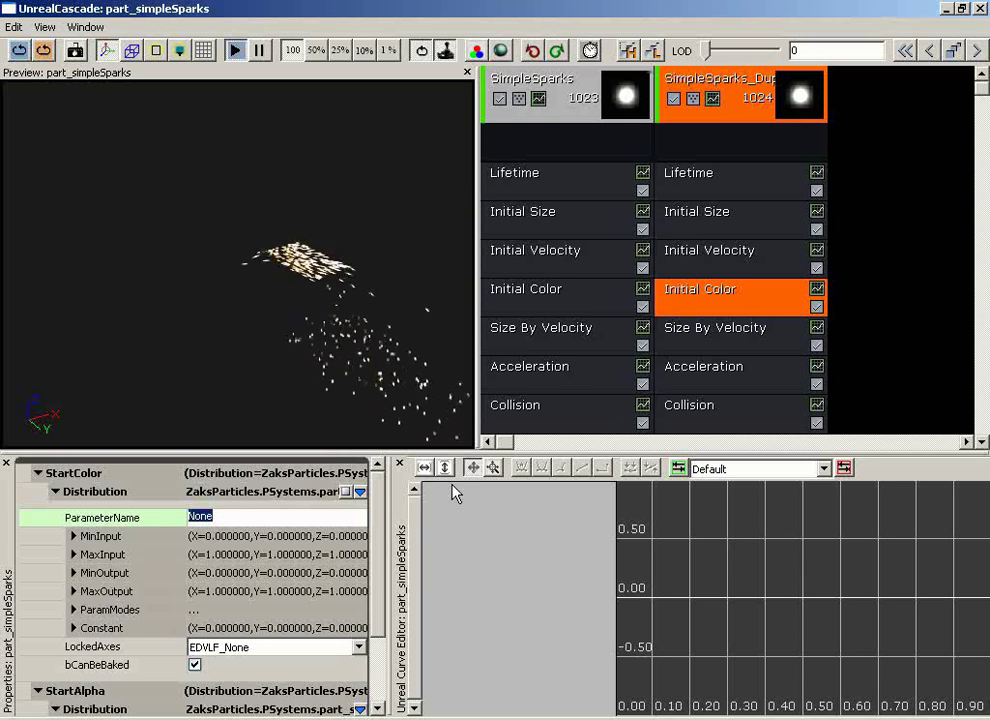
type("SparkColor")
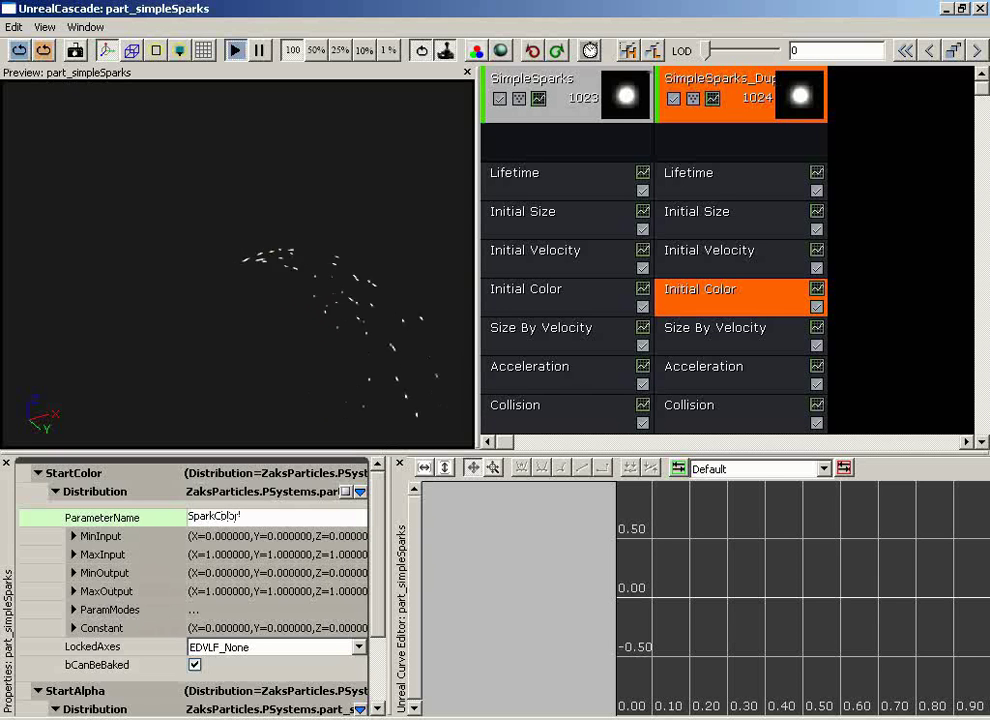
key("Return")
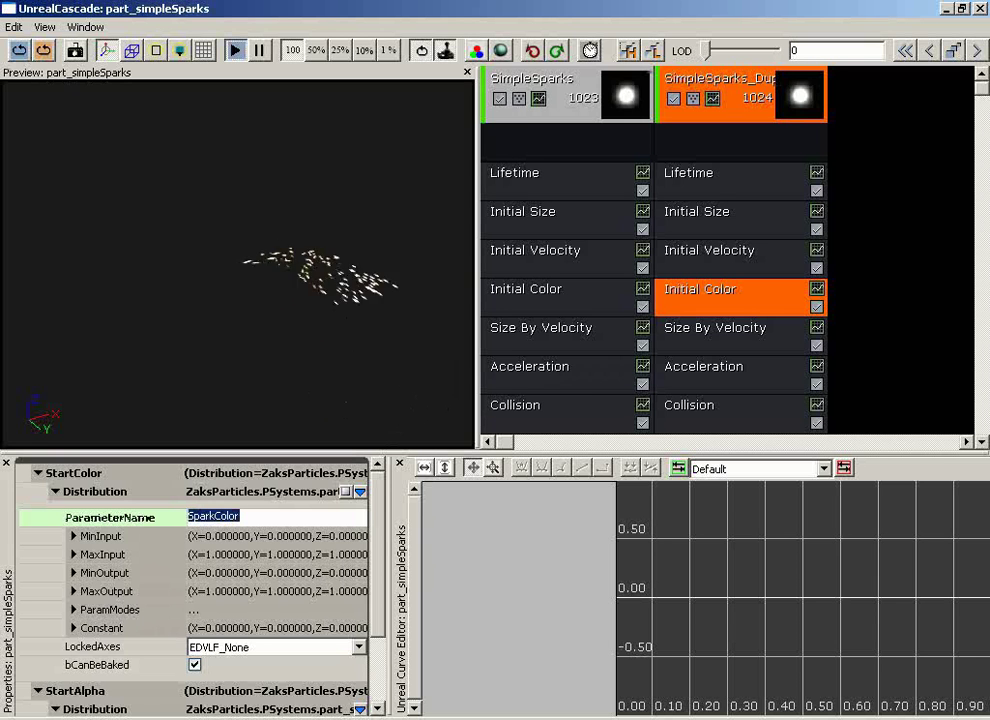
Step: Set MinInput Z to -1 and expand MaxInput
double_click(104, 538)
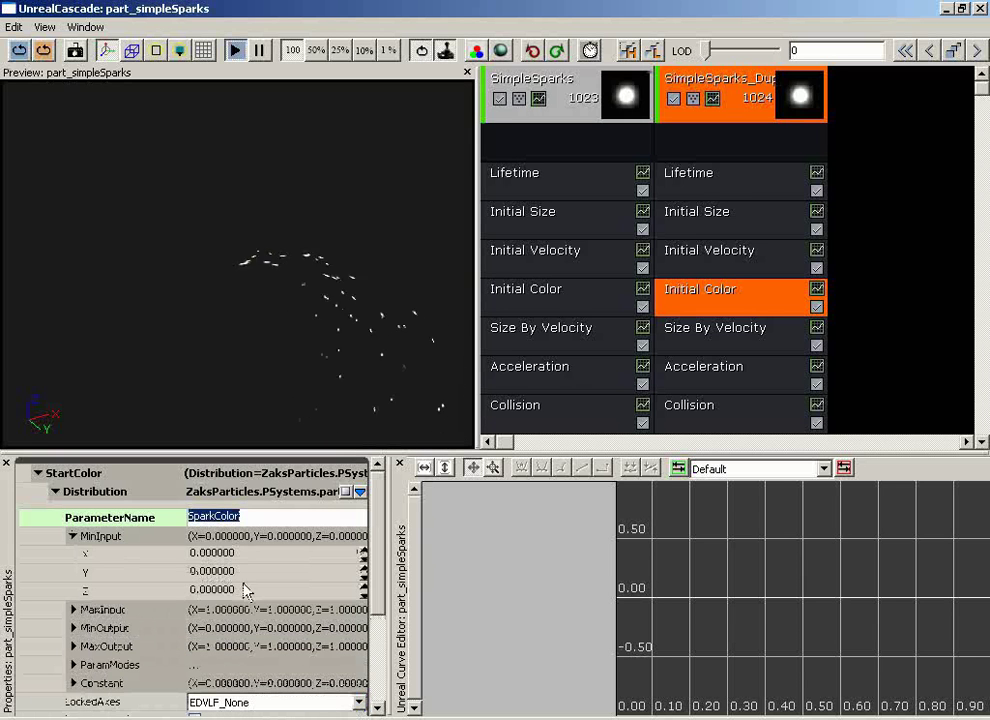
left_click(292, 589)
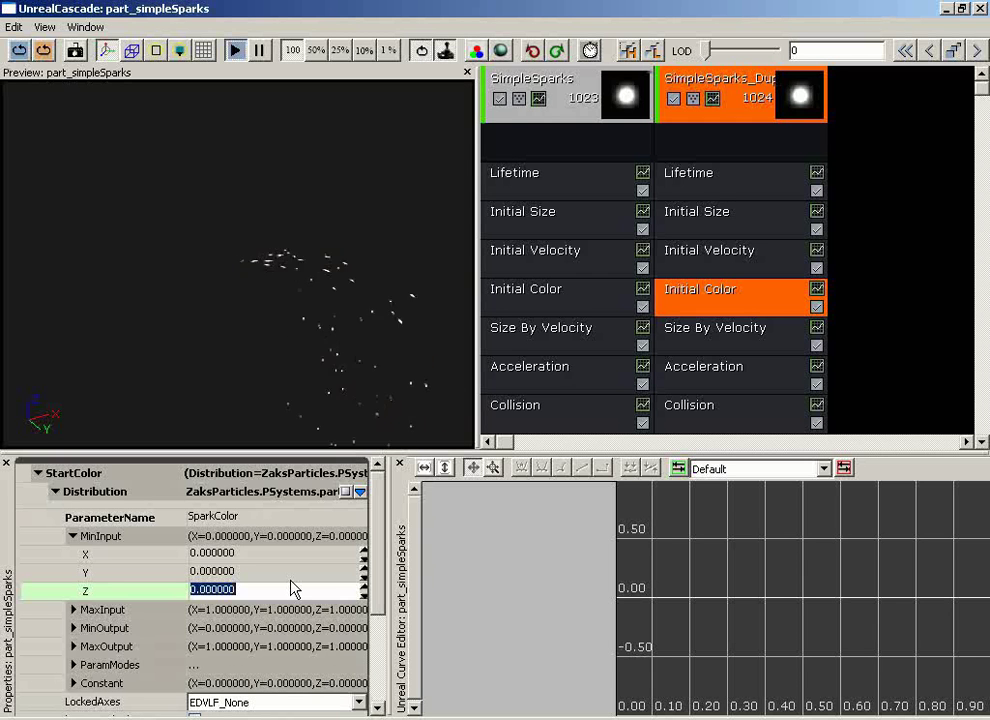
type("-1")
left_click(73, 609)
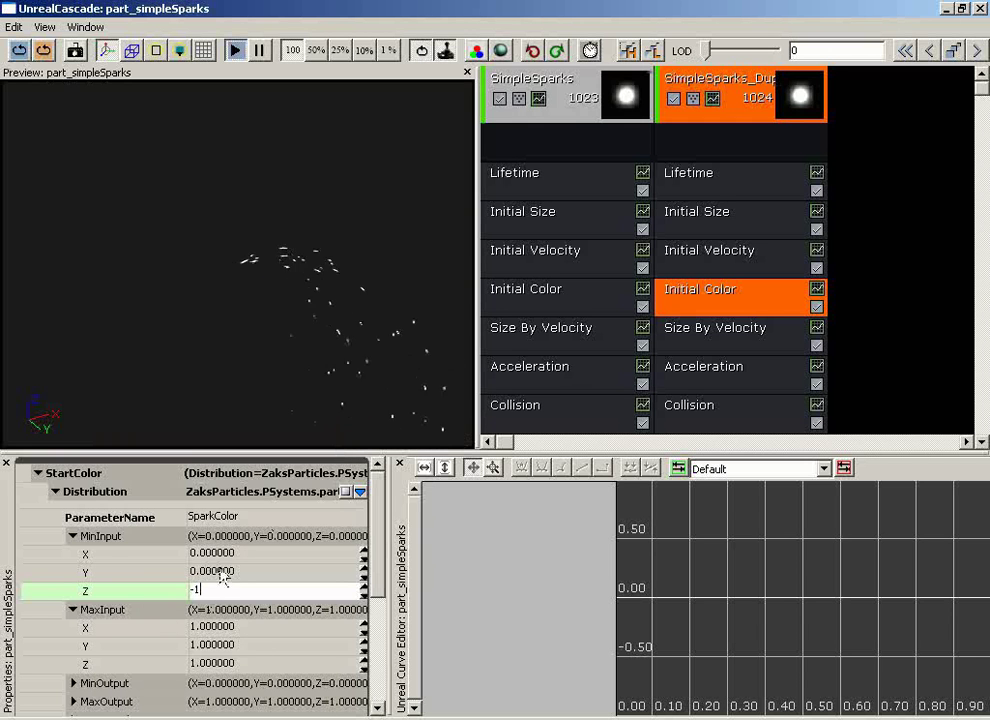
left_click_drag(380, 528, 358, 593)
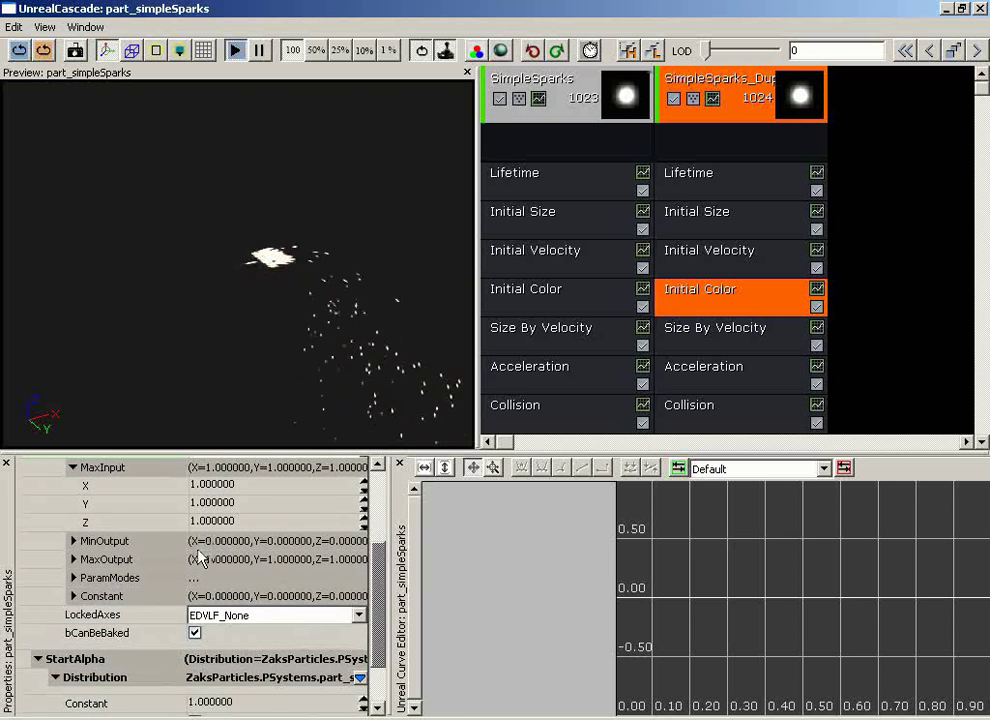
Step: Set MinOutput Z to -200 and MaxOutput Z to 200
double_click(110, 540)
left_click(226, 596)
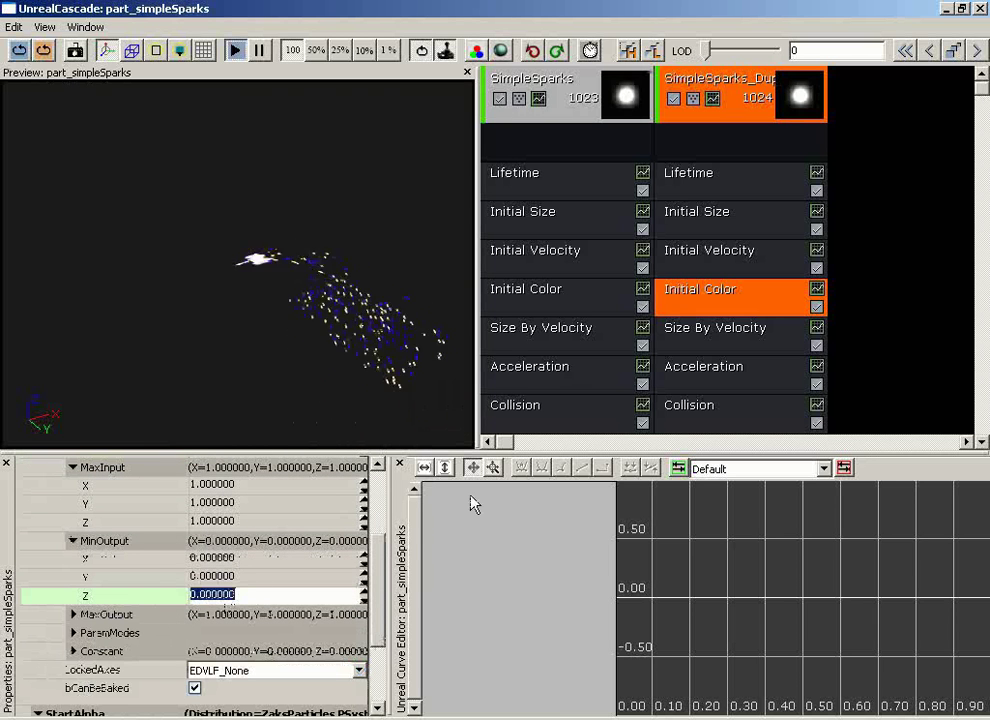
type("-")
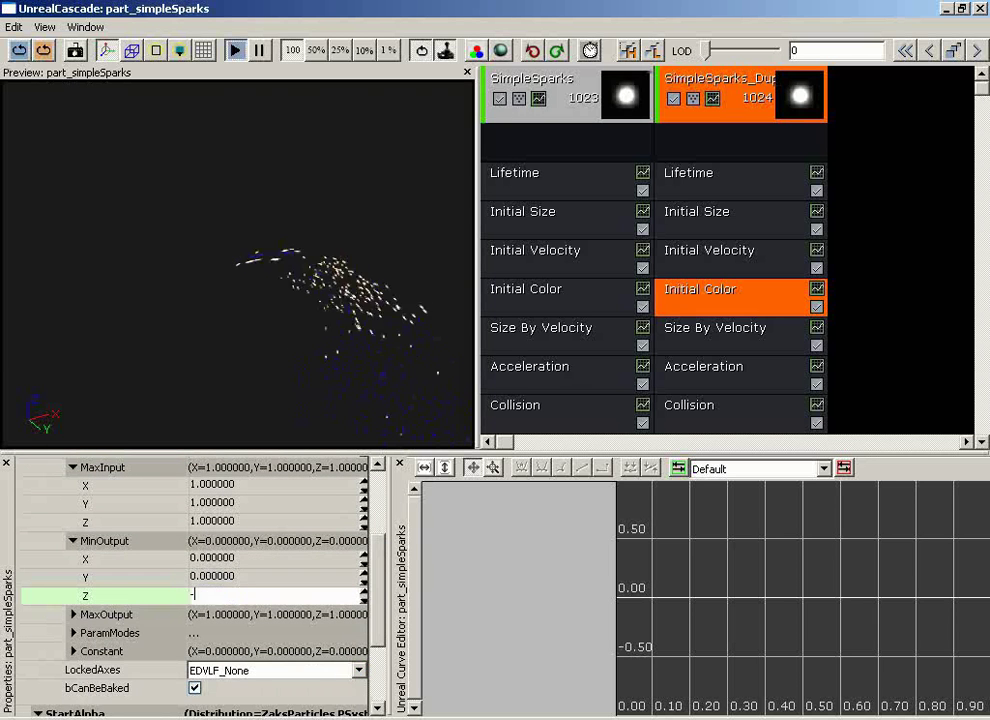
type("200")
key("Return")
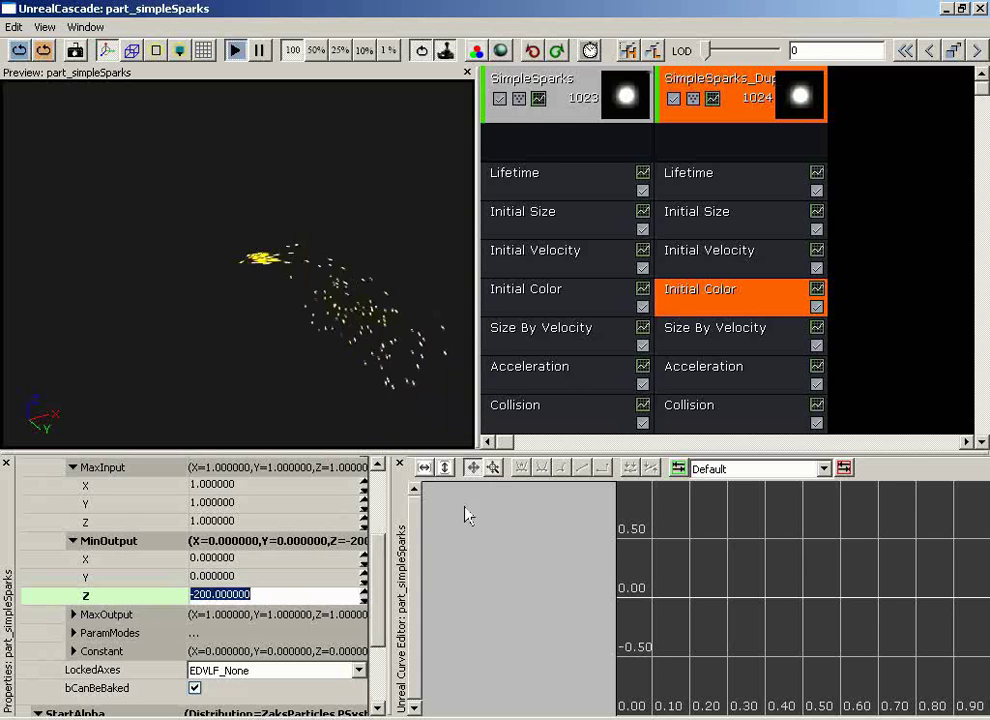
double_click(172, 614)
scroll(200, 580, "down", 3)
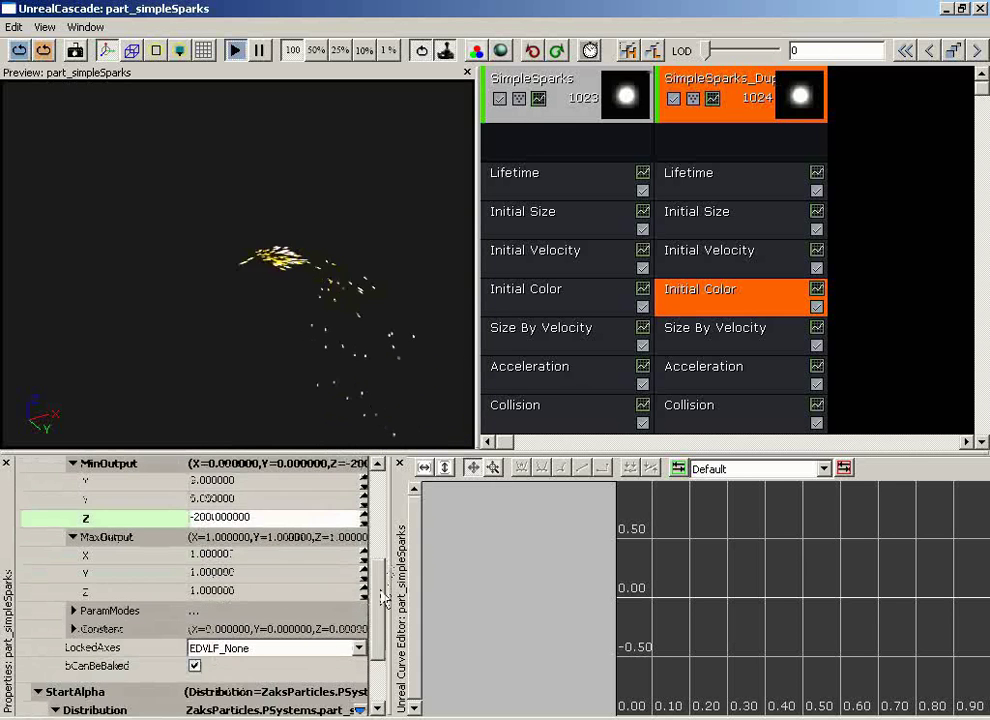
left_click(255, 590)
type("200.")
key("Return")
Step: Recheck and reconfirm the MinOutput Z value of -200
scroll(380, 578, "up", 3)
scroll(381, 578, "up", 1)
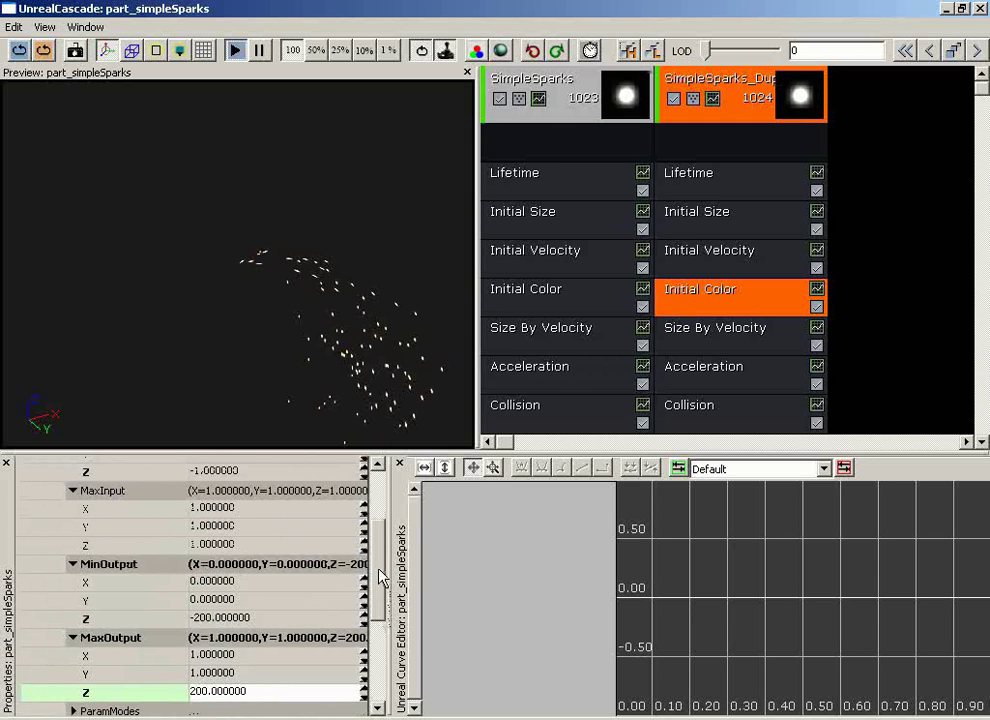
left_click(380, 578)
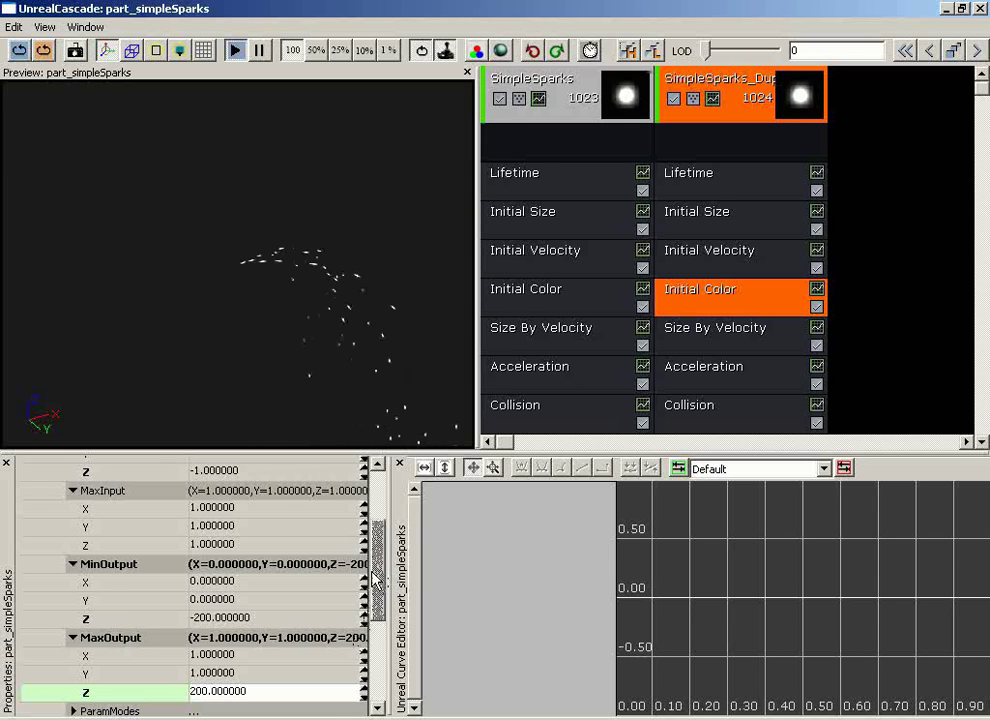
left_click_drag(372, 580, 370, 565)
left_click(245, 653)
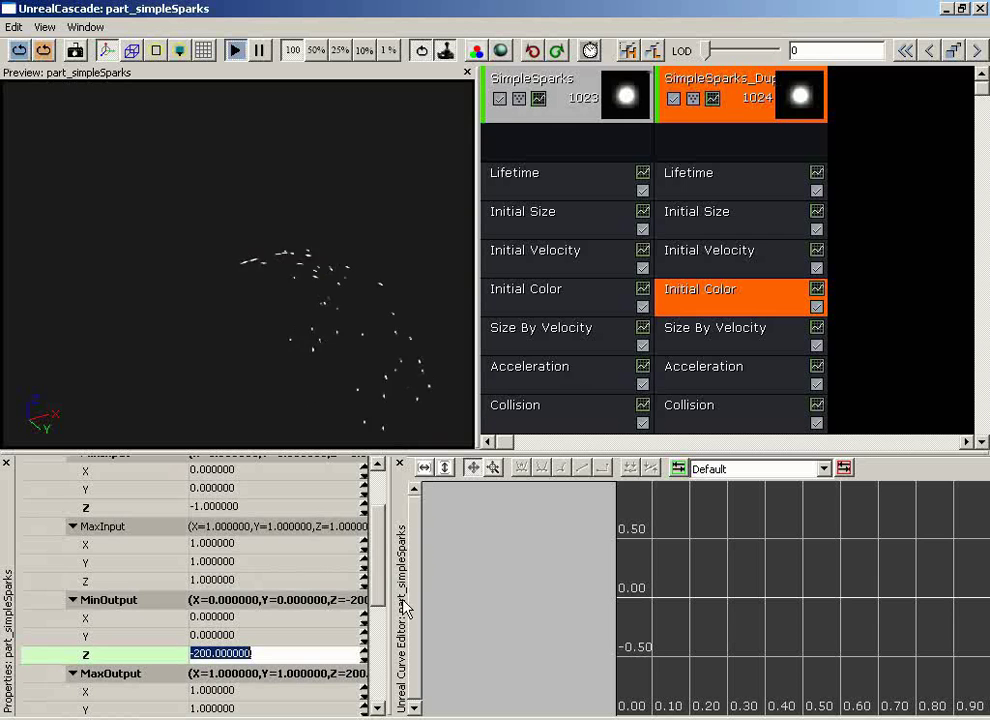
key("Return")
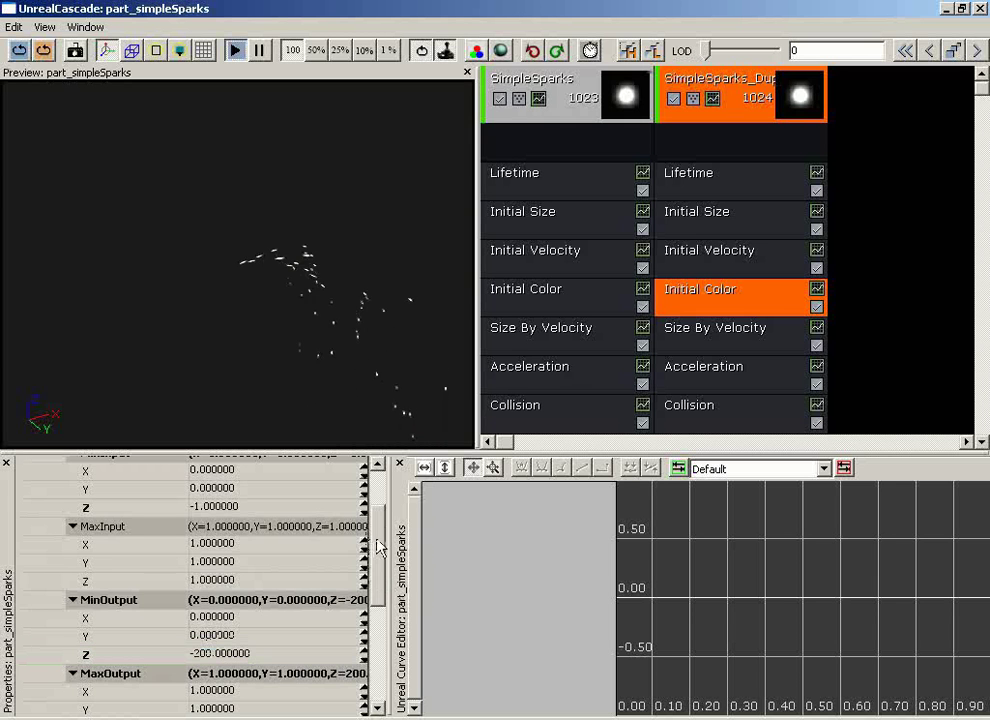
left_click_drag(370, 544, 370, 527)
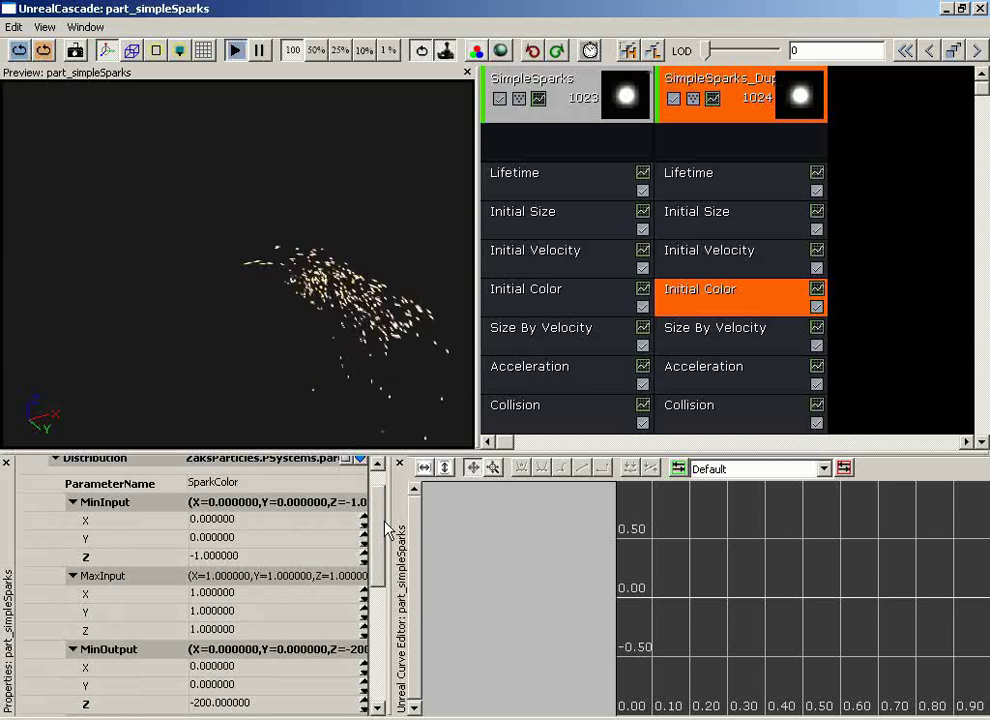
Step: Set MinInput Z to 0
scroll(380, 519, "up", 2)
left_click(244, 589)
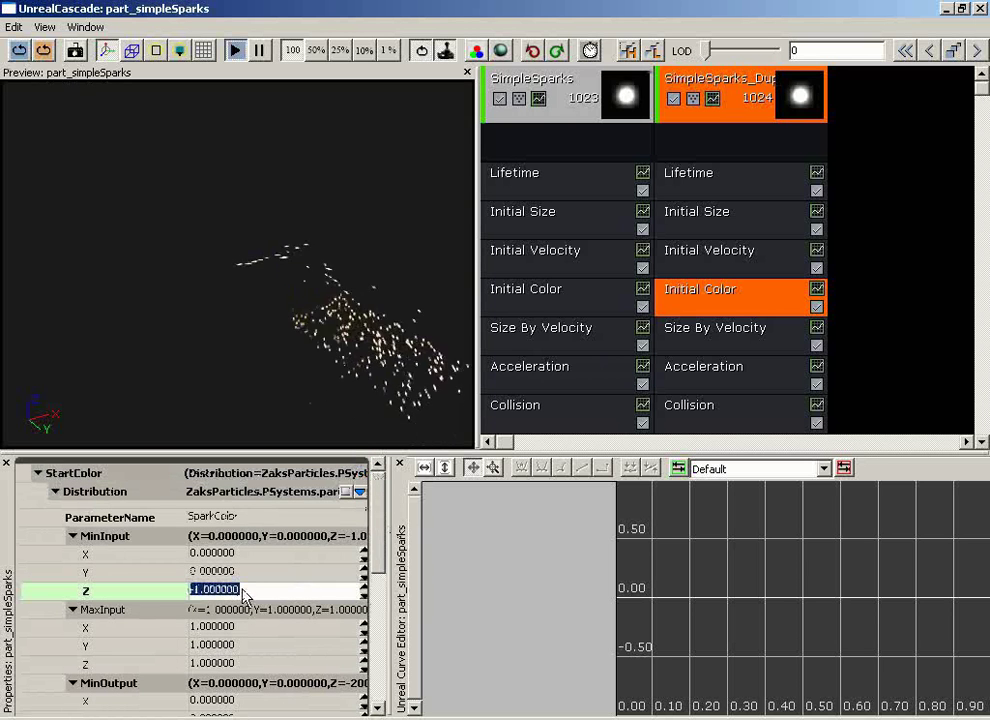
type("0")
key("Return")
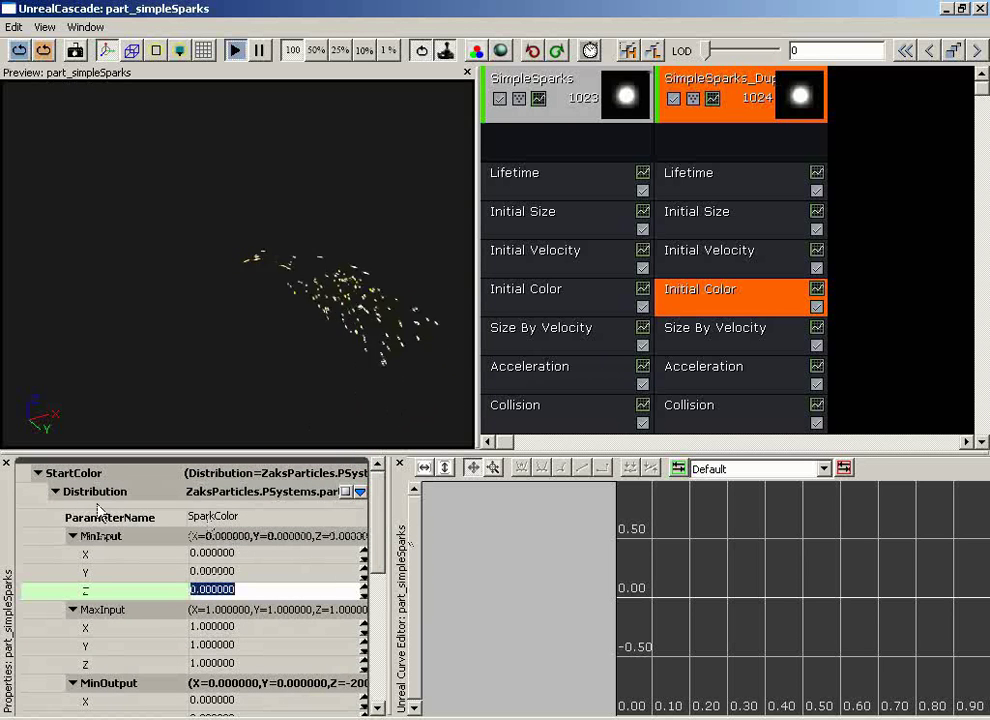
scroll(380, 543, "down", 2)
scroll(378, 537, "up", 2)
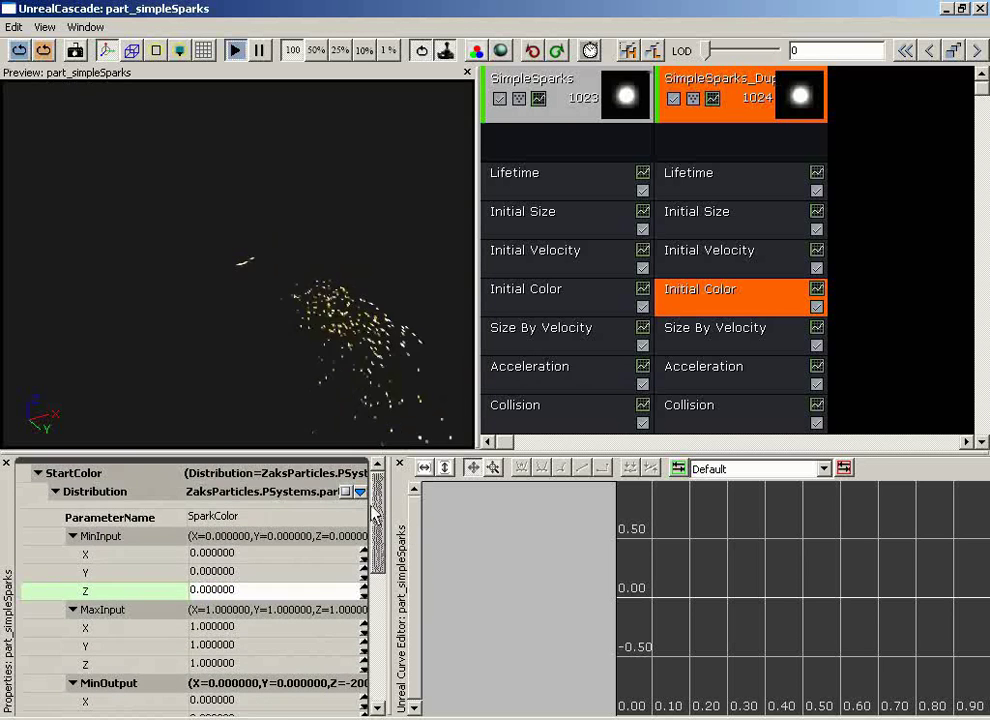
Step: Switch the distribution to DistributionVectorParticleParameter and name the parameter SparkColor
left_click(360, 492)
left_click(378, 575)
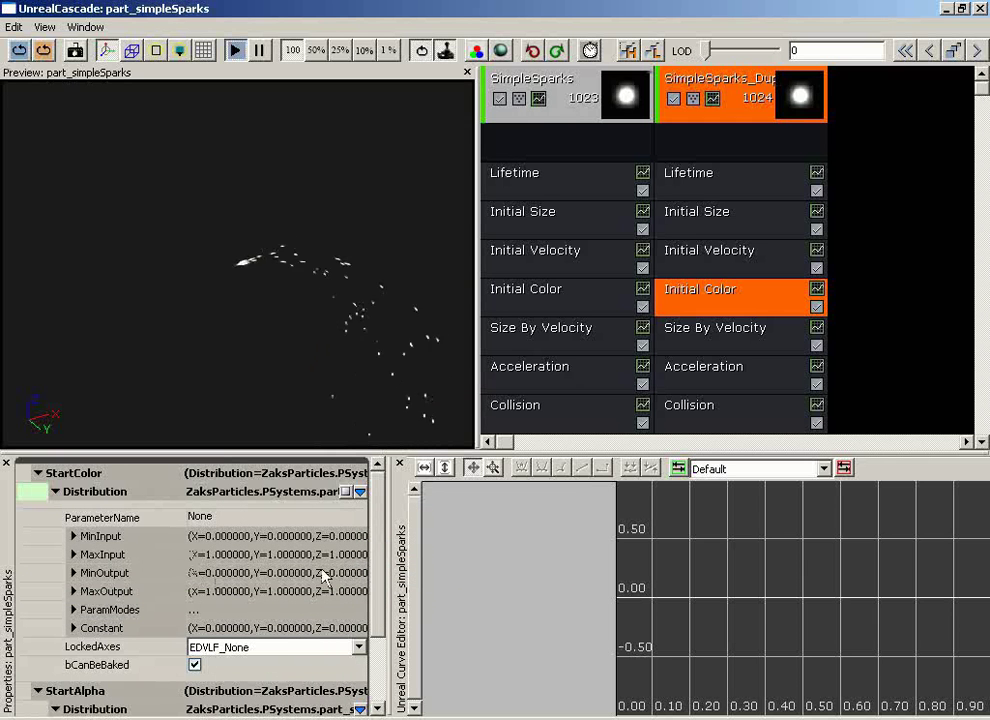
left_click(229, 517)
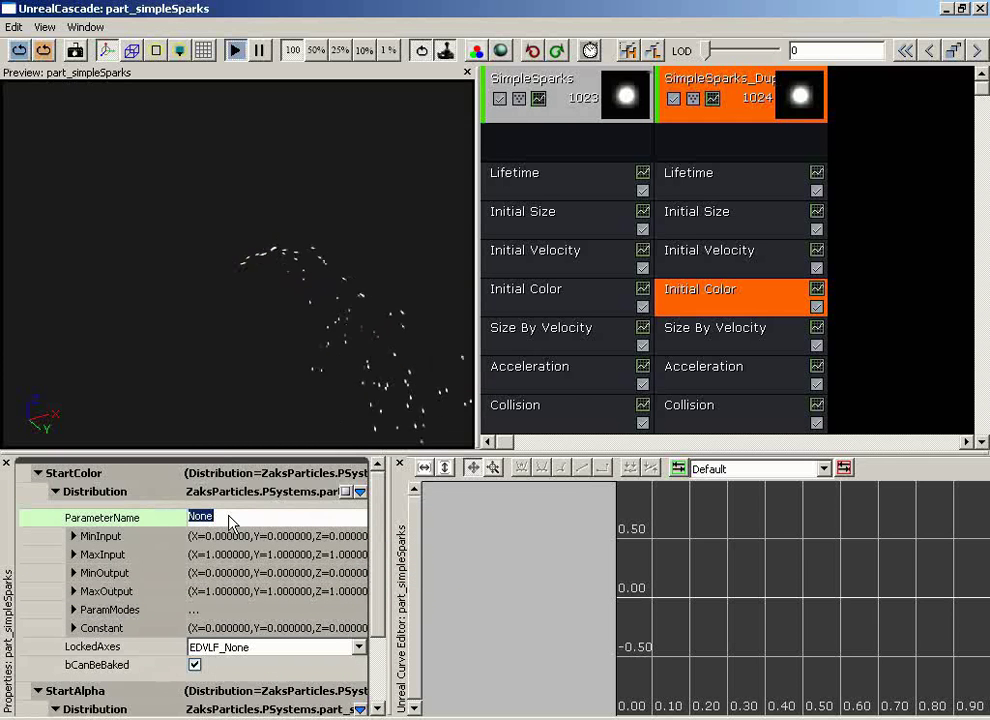
type("SparkColor")
key("Return")
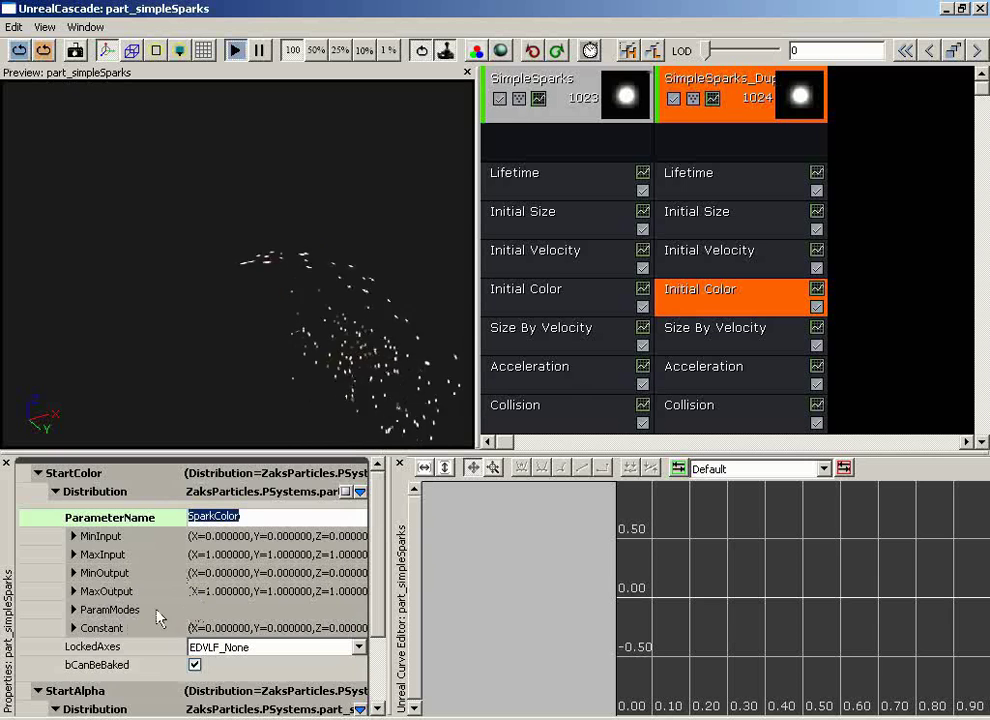
Step: Set the parameter's Constant to X 0.2, Y 0.4, Z 1.0
left_click(74, 628)
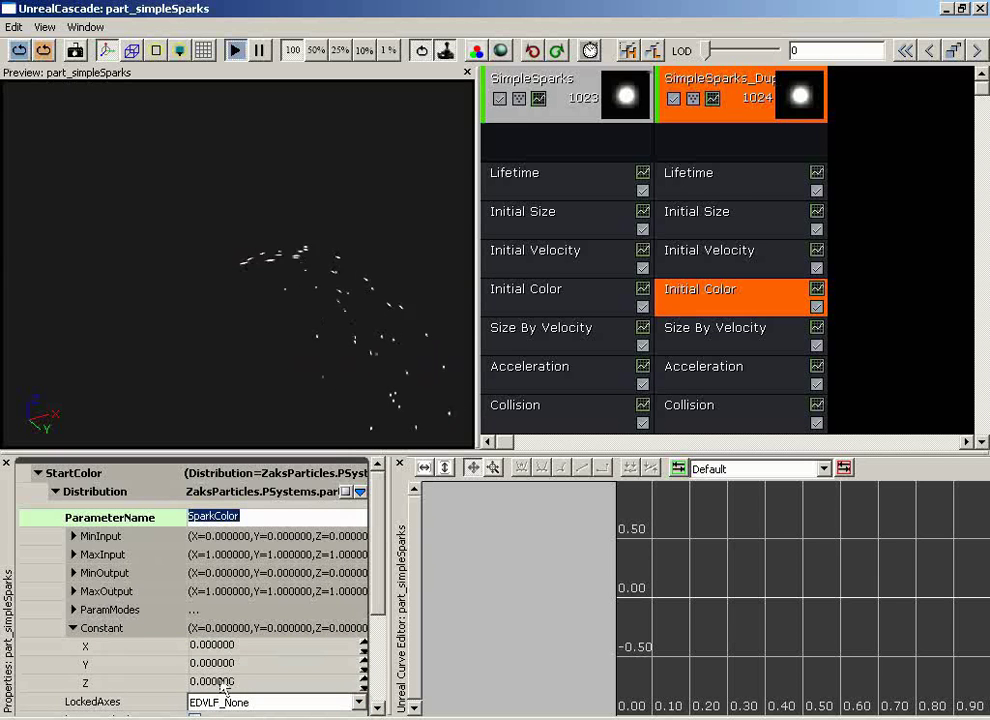
left_click(215, 646)
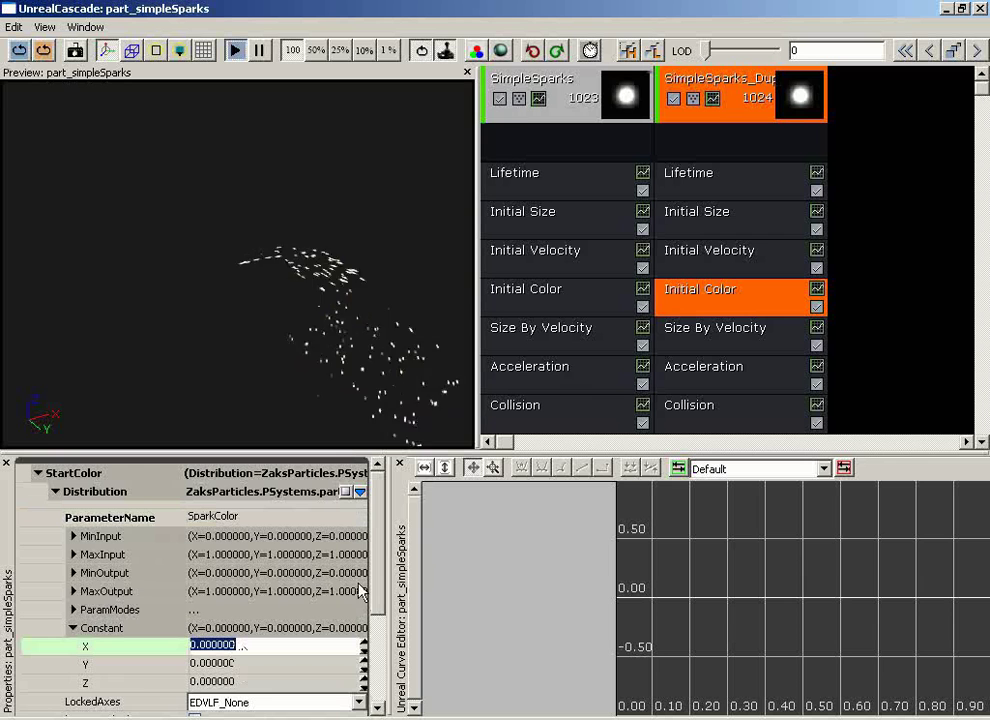
type(".2")
key("Tab")
type(".4")
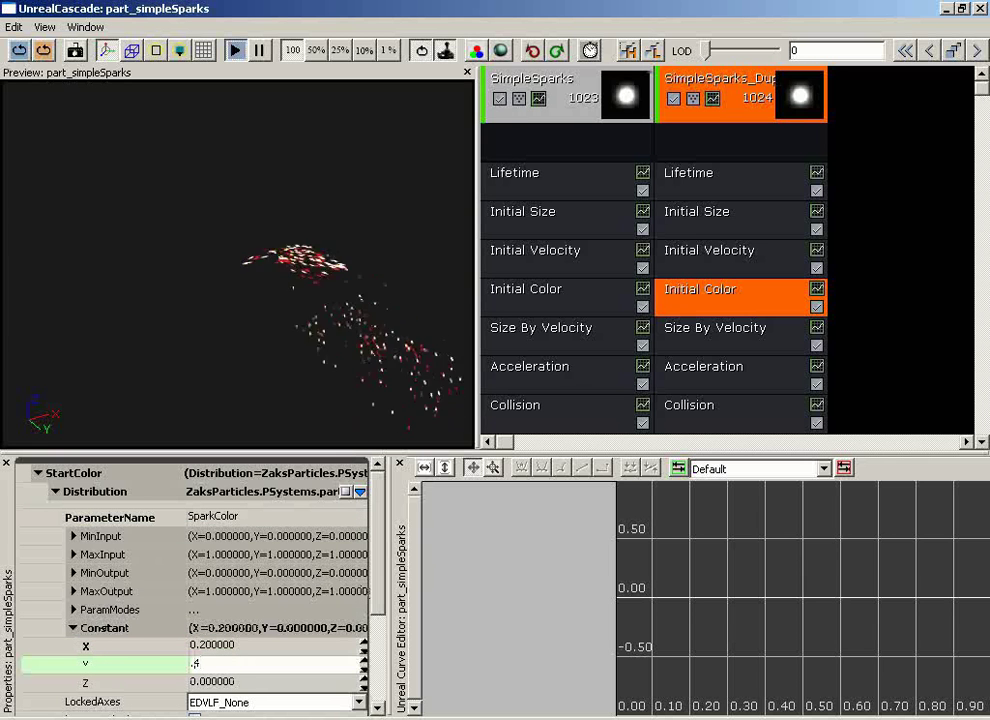
key("Return")
key("Tab")
type("1")
key("Return")
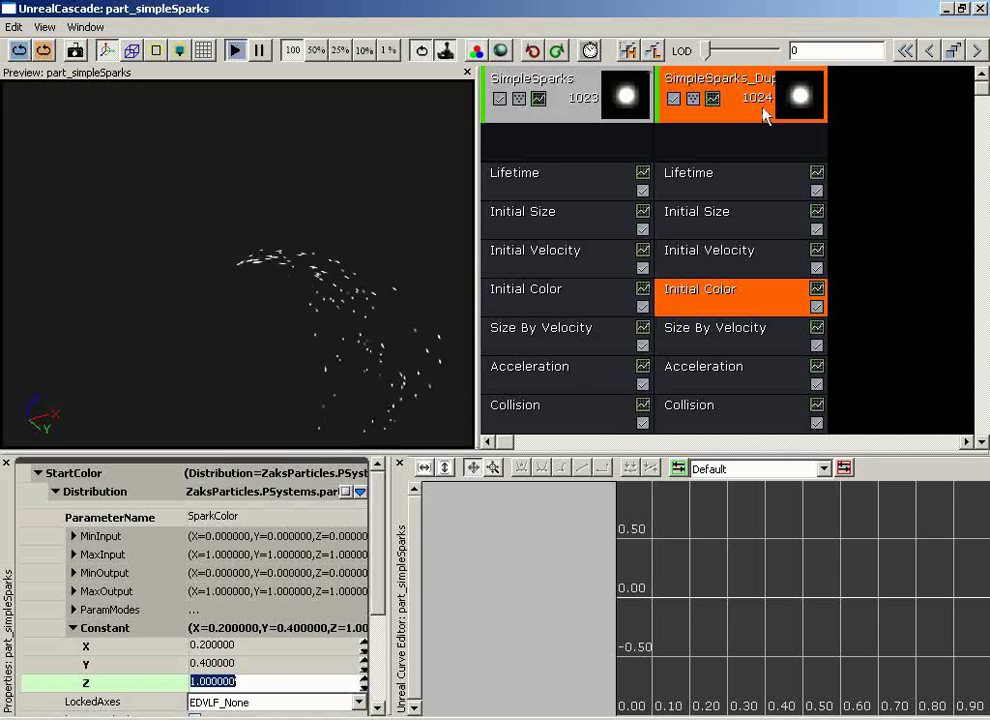
Step: Close Cascade and the Generic Browser, then pull the viewport camera back to view the blue sparks
left_click(980, 9)
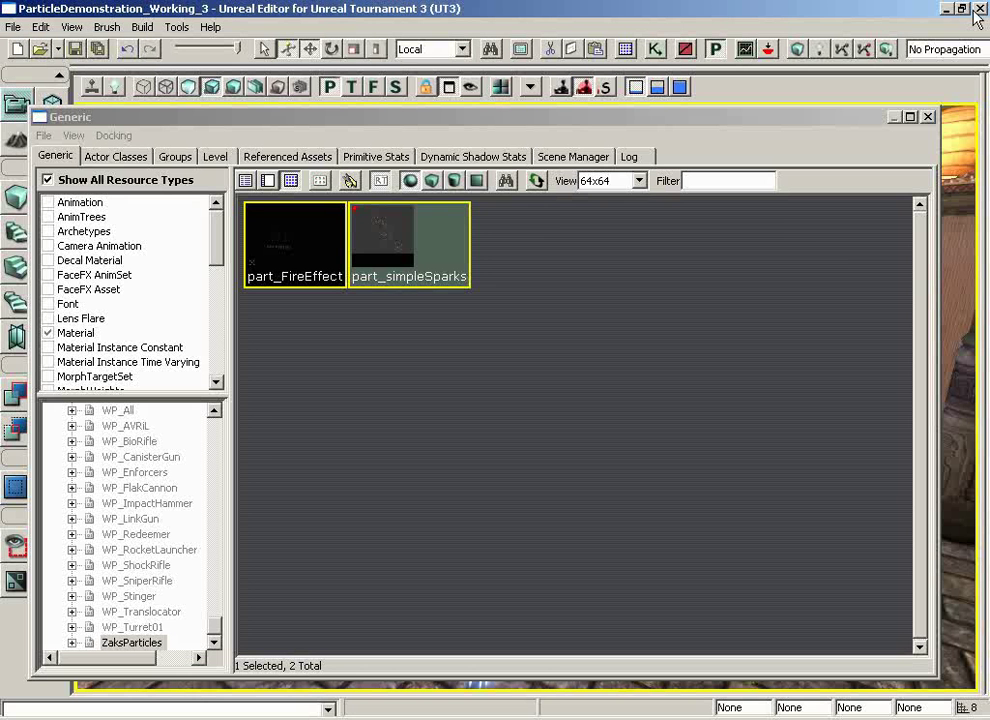
left_click(928, 118)
left_click_drag(603, 396, 588, 441)
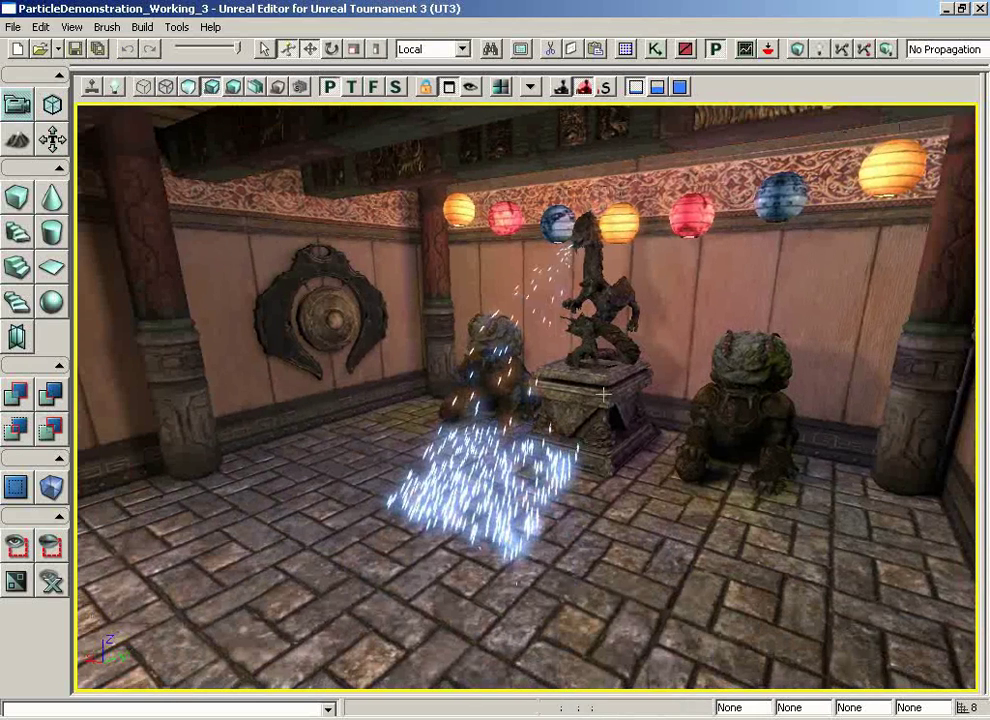